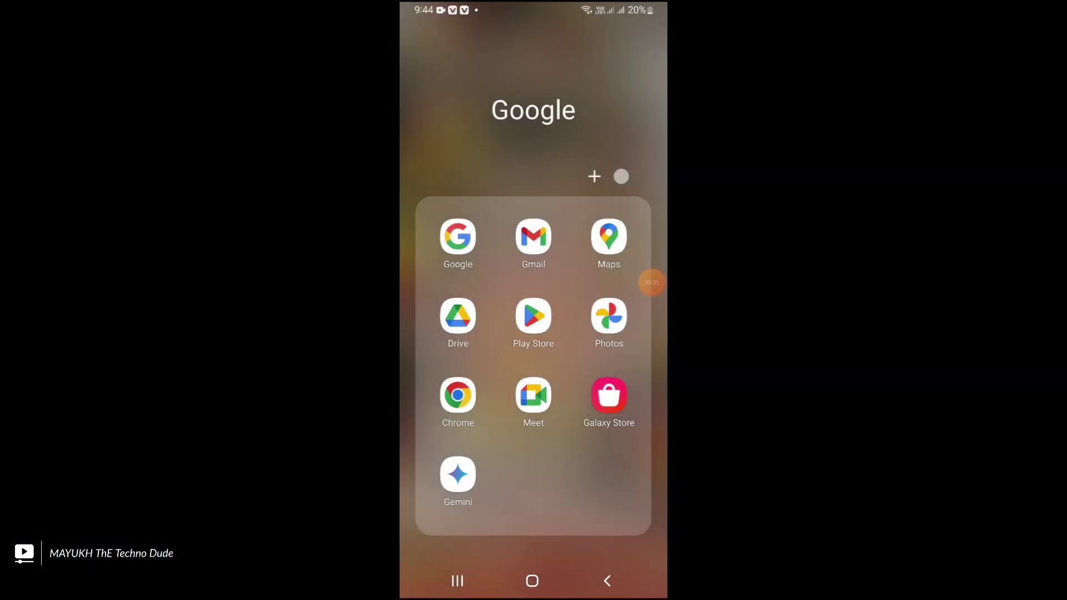
- Search Google for 'ideogram ai' and open the ideogram.ai site's Explore feed
left_click(458, 236)
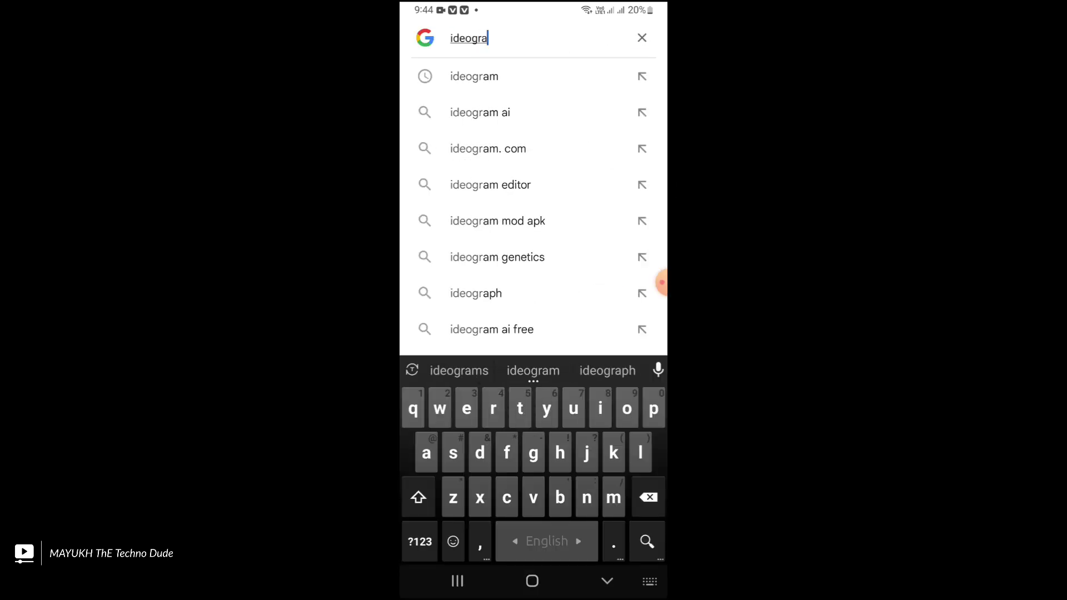
type("m ai")
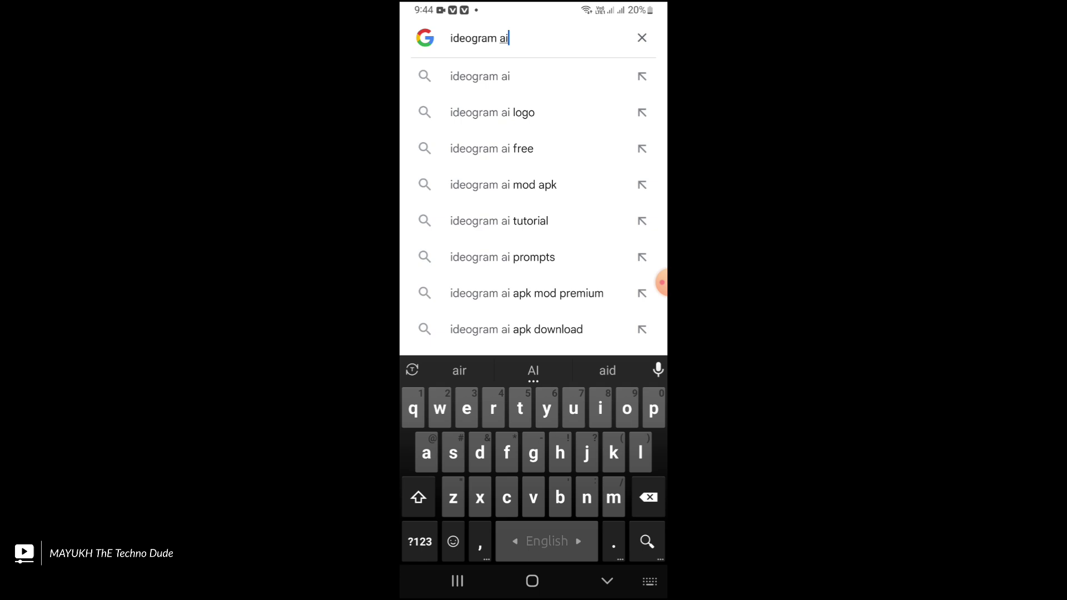
left_click(481, 76)
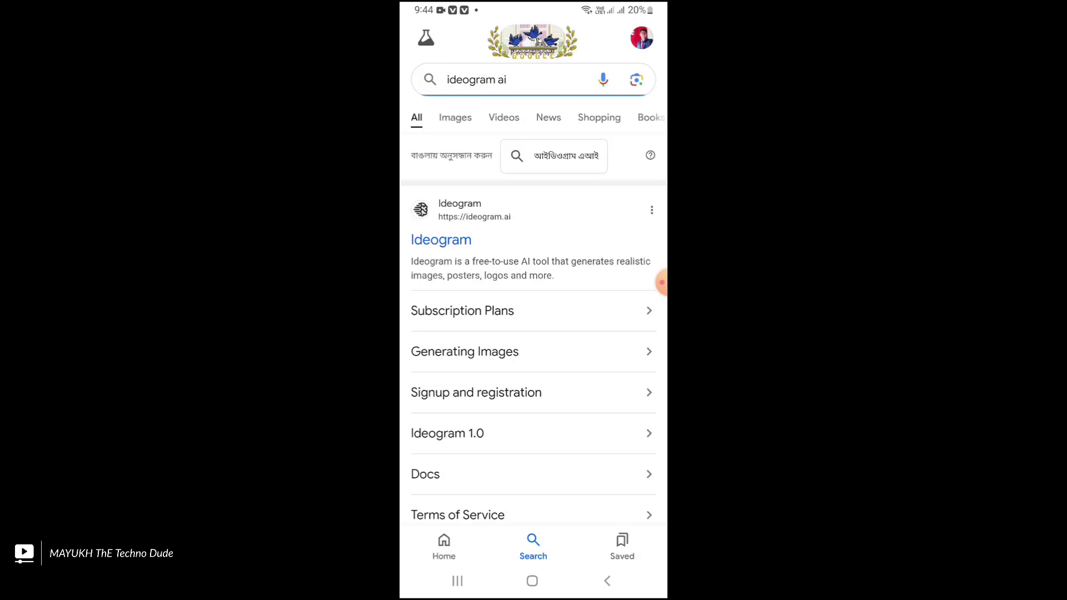
left_click(441, 239)
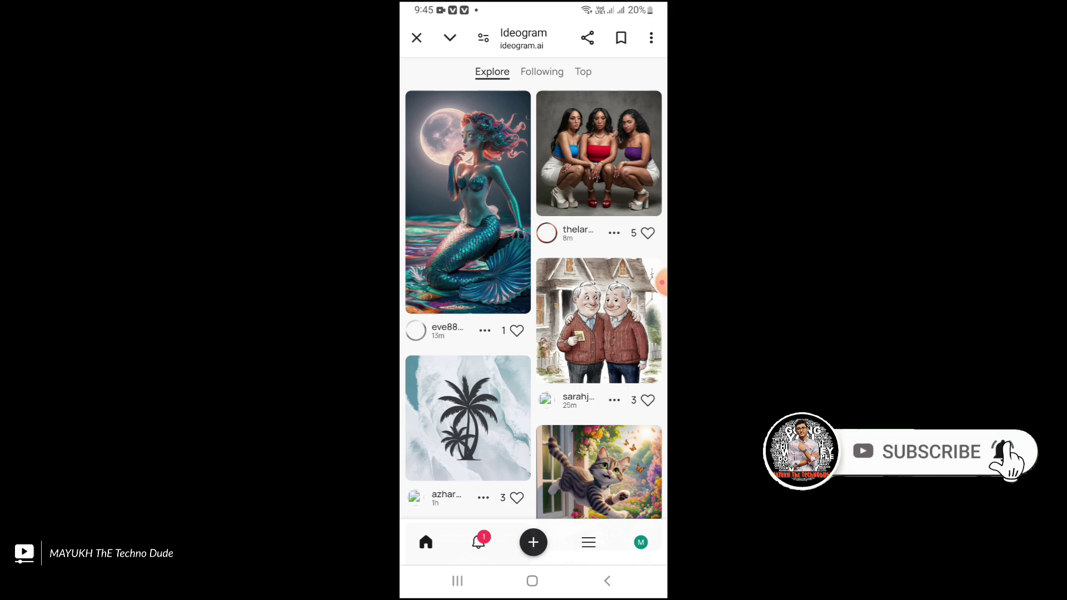
- From the profile page, start a new image and reveal Magic Prompt, aspect ratio and visibility options
left_click(640, 543)
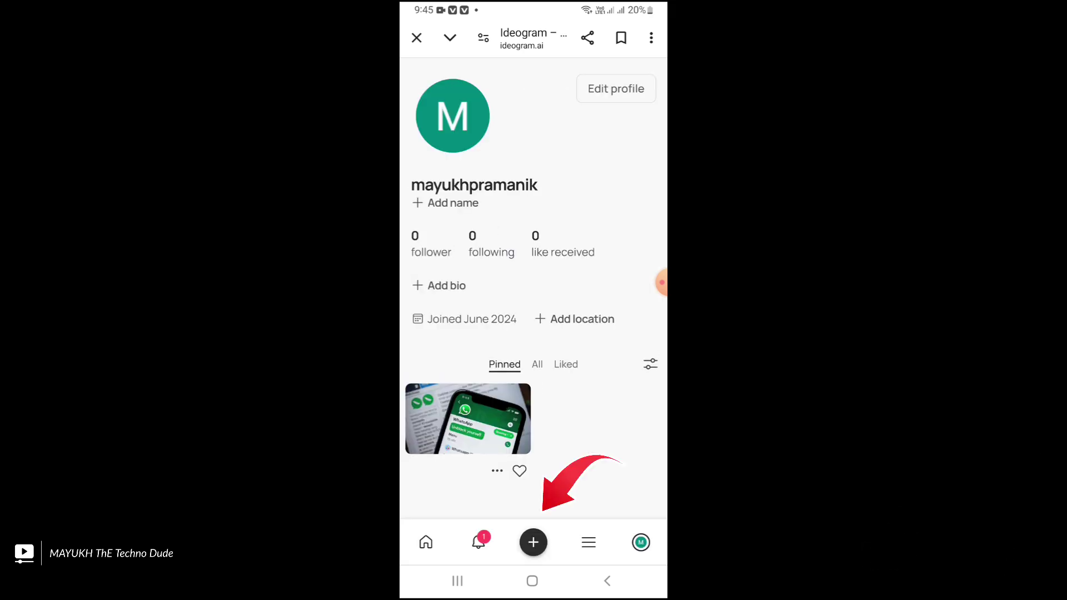
left_click(534, 543)
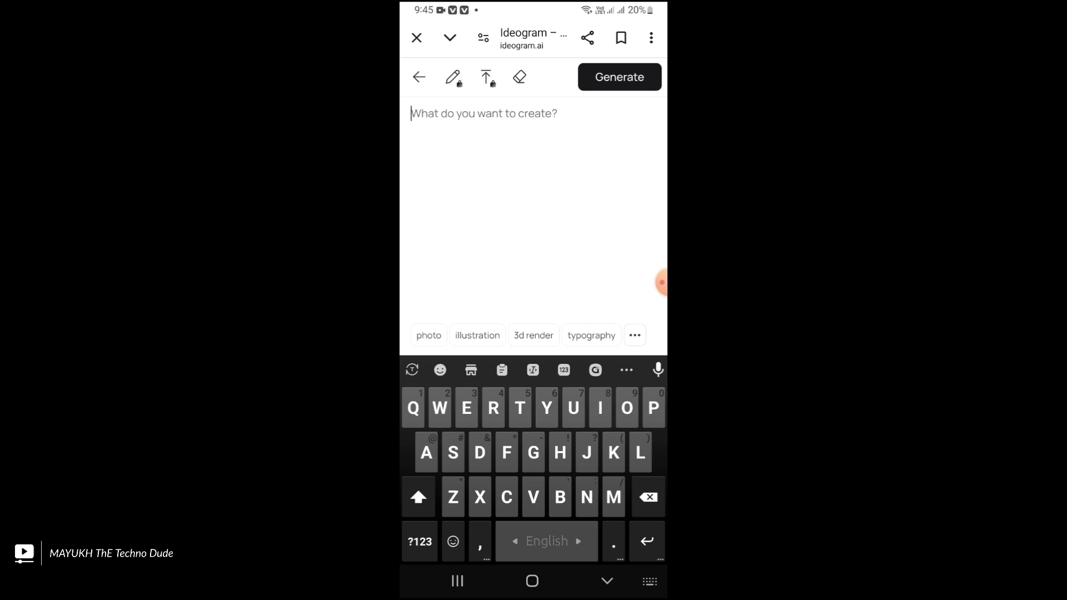
key("Escape")
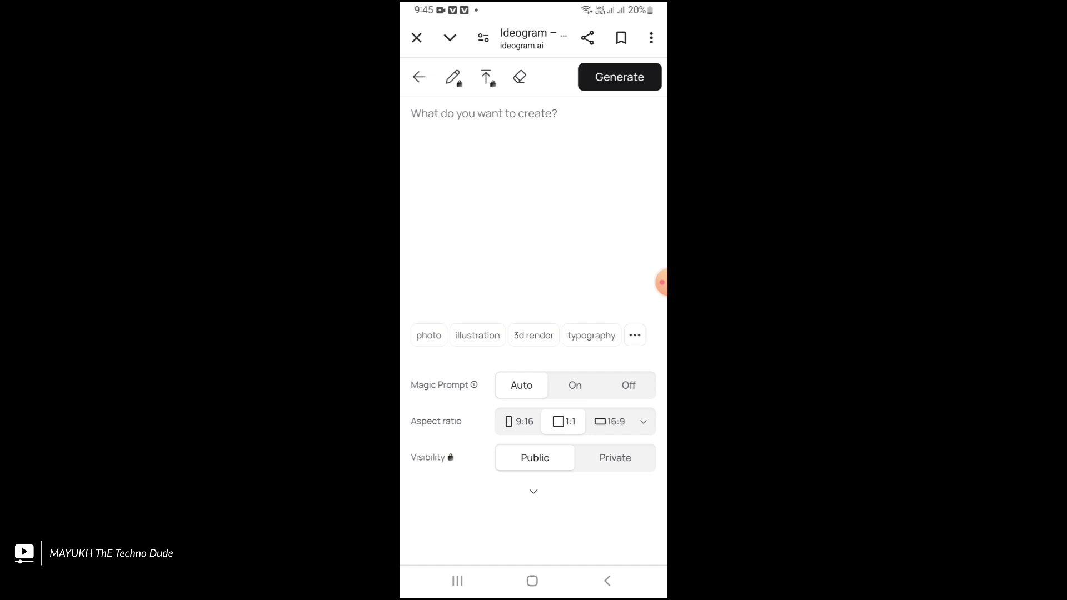
- Paste the prepared LinkedIn headshot prompt and place the cursor after the beard brackets
left_click(413, 117)
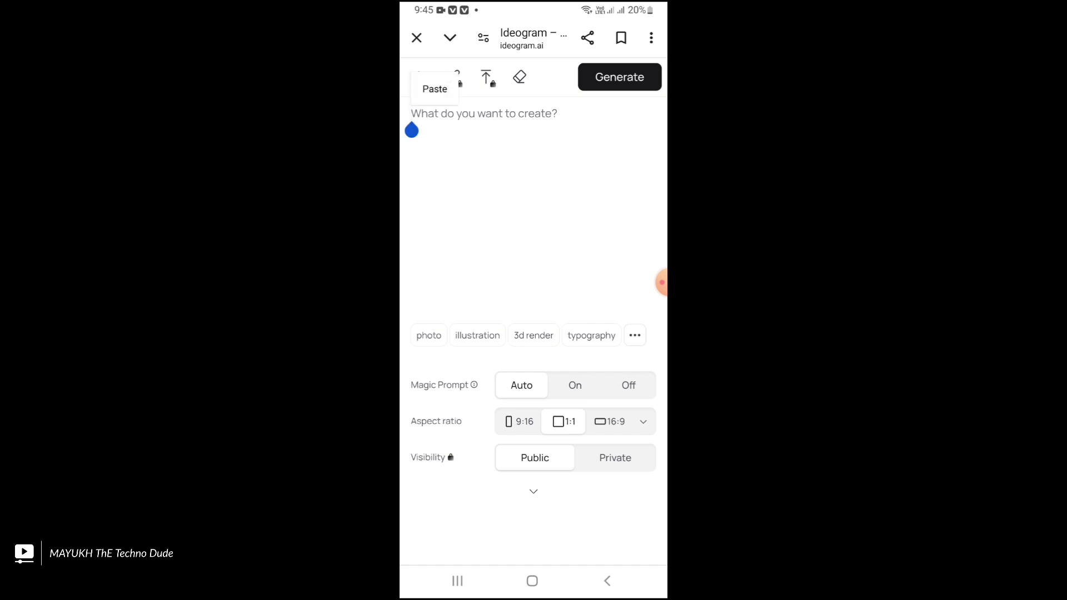
left_click(435, 89)
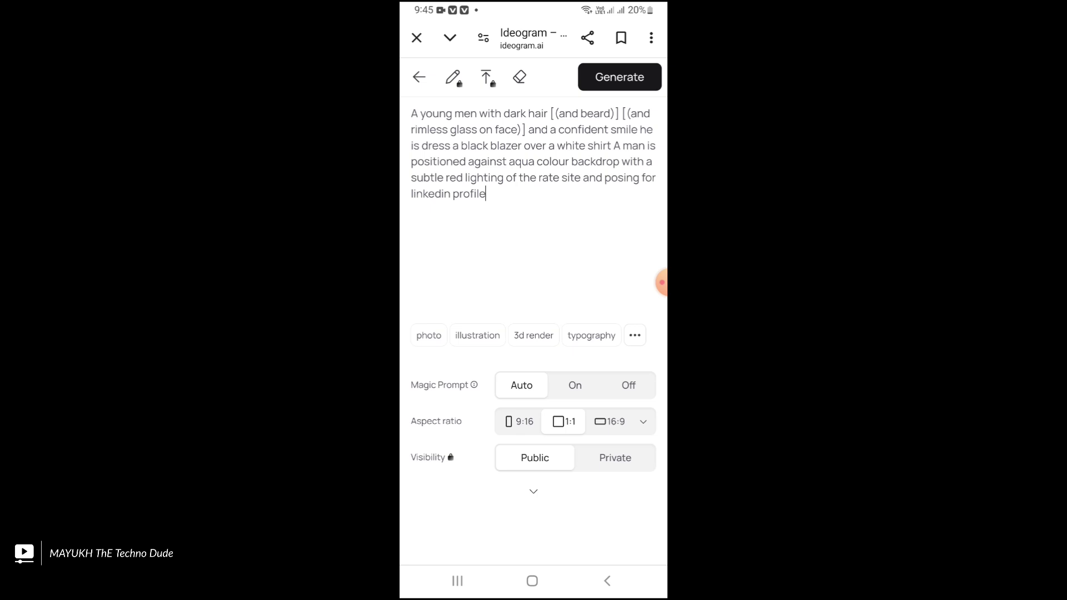
left_click(465, 119)
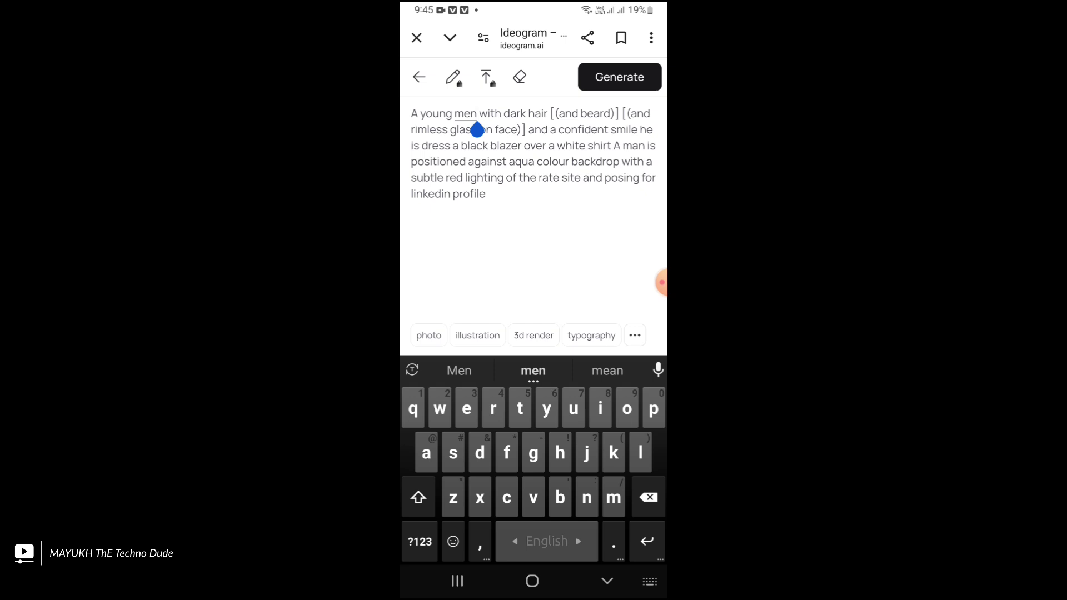
mouse_move(477, 130)
left_mouse_down()
mouse_move(536, 127)
mouse_move(526, 131)
left_mouse_up()
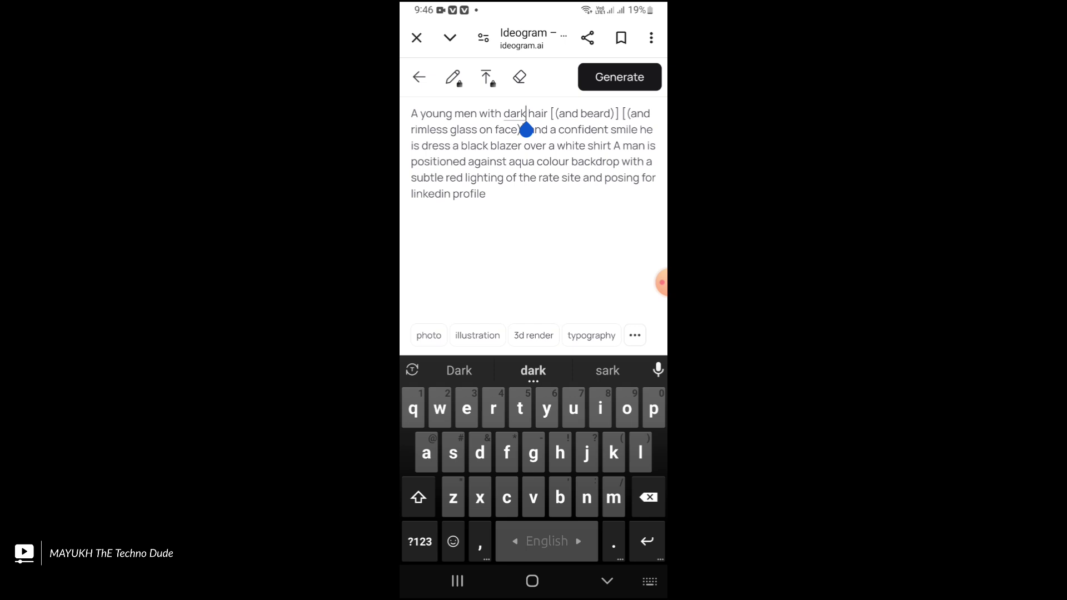
left_click_drag(527, 132, 622, 131)
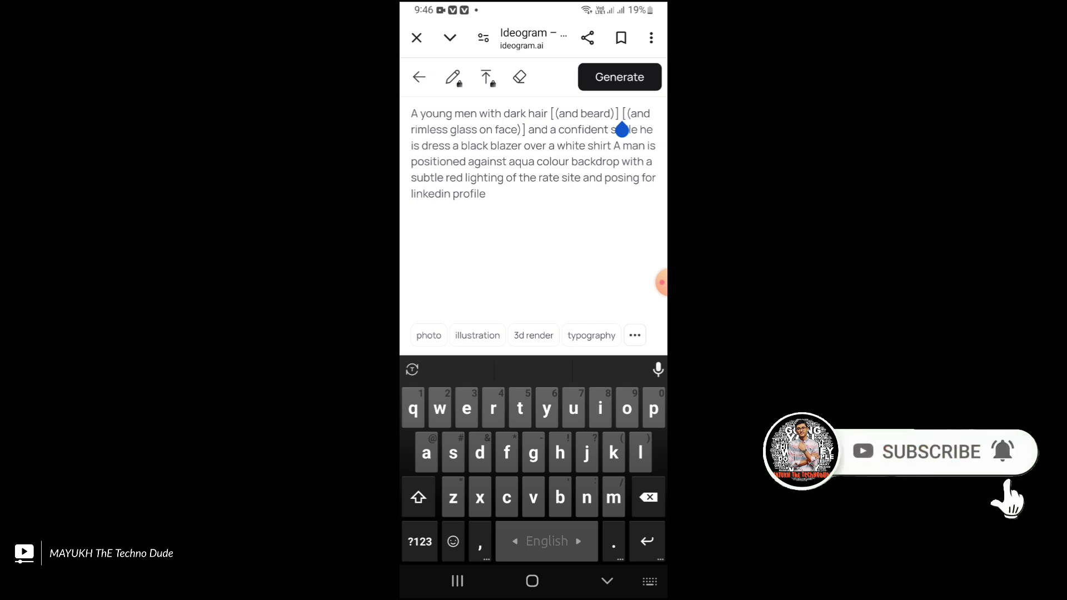
- Delete the word 'beard' and its closing brackets from the prompt
key("BackSpace")
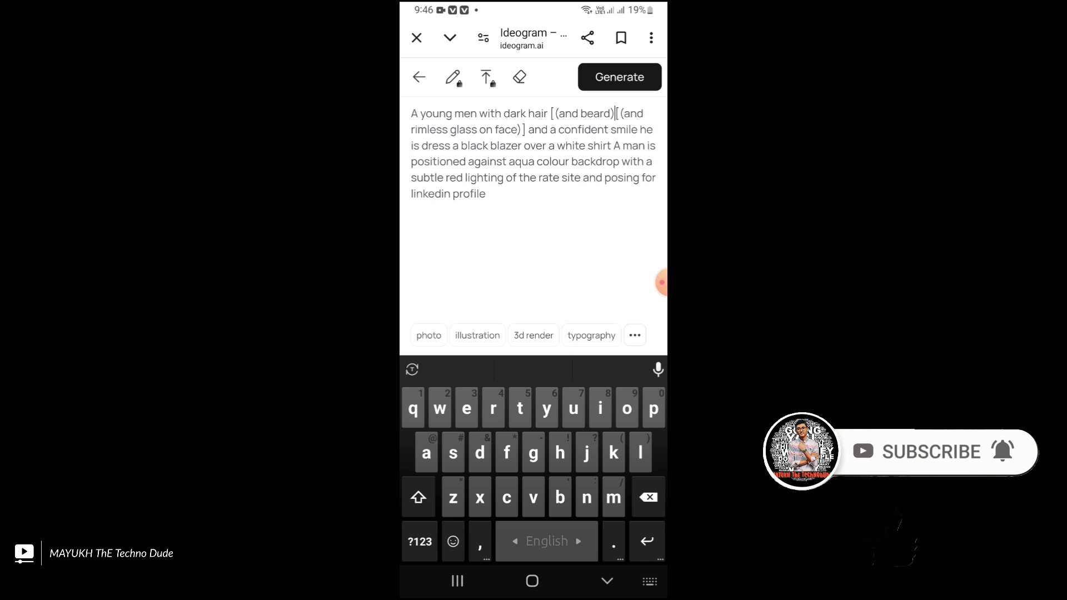
key("BackSpace")
key("BackSpace")
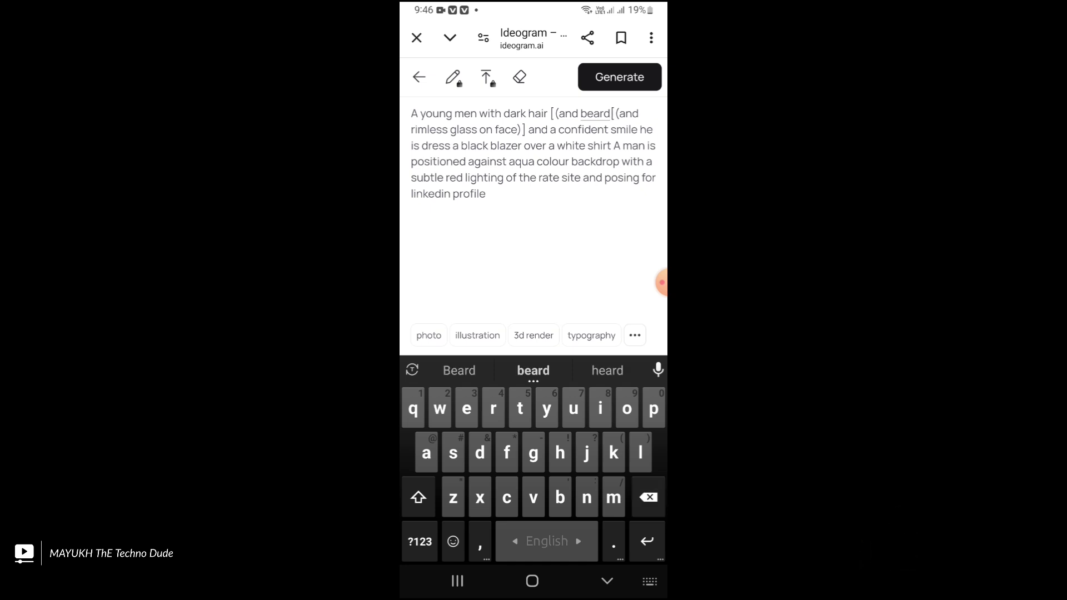
key("BackSpace")
key("BackSpace")
key("BackSpace")
key("BackSpace")
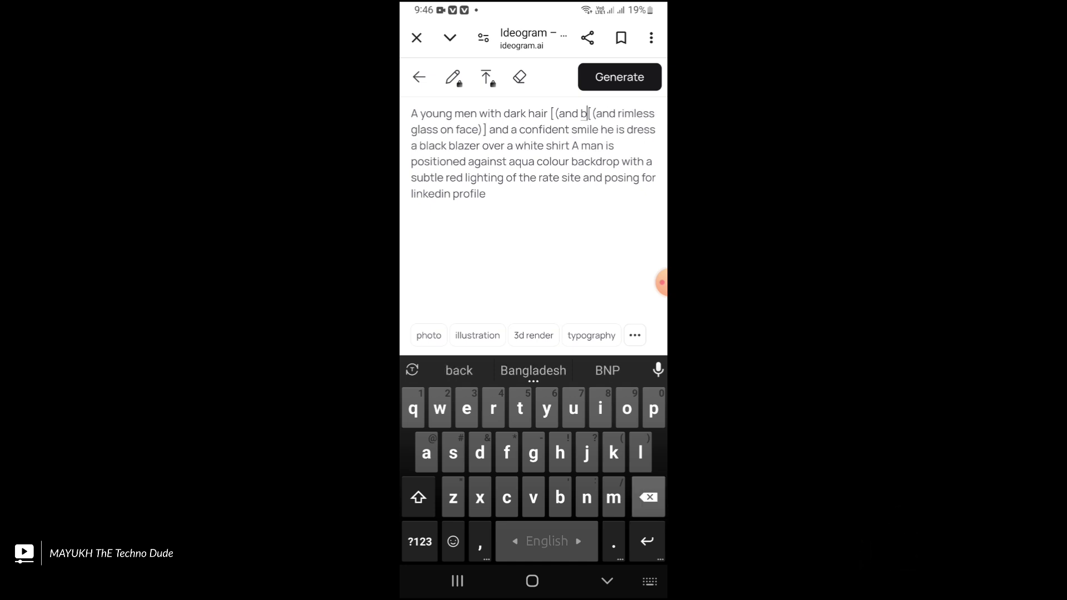
key("BackSpace")
key("BackSpace")
key("BackSpace")
key("BackSpace")
key("BackSpace")
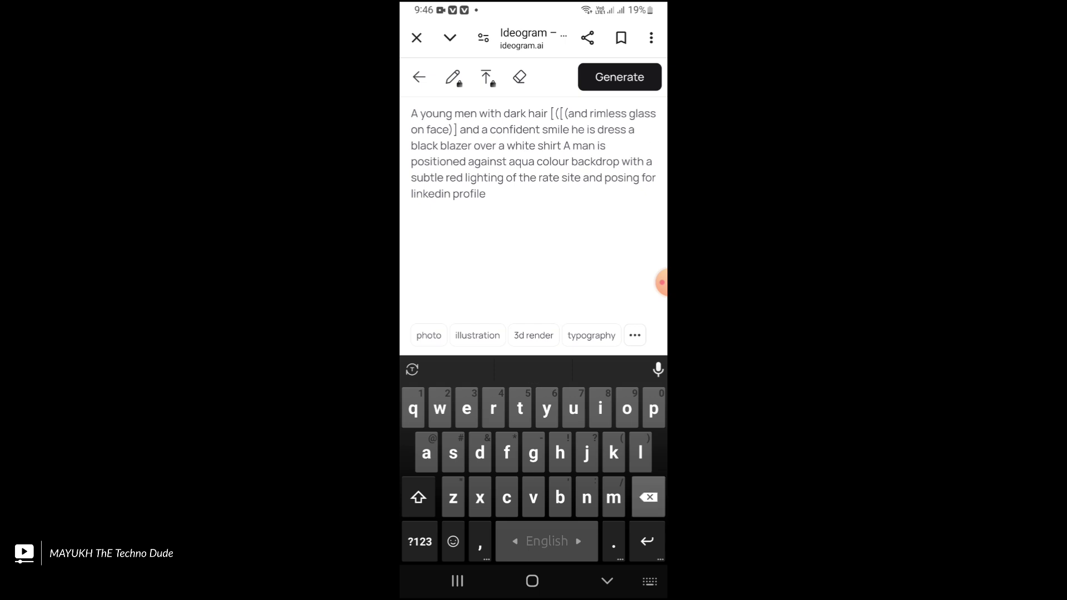
key("BackSpace")
key("BackSpace")
key("BackSpace")
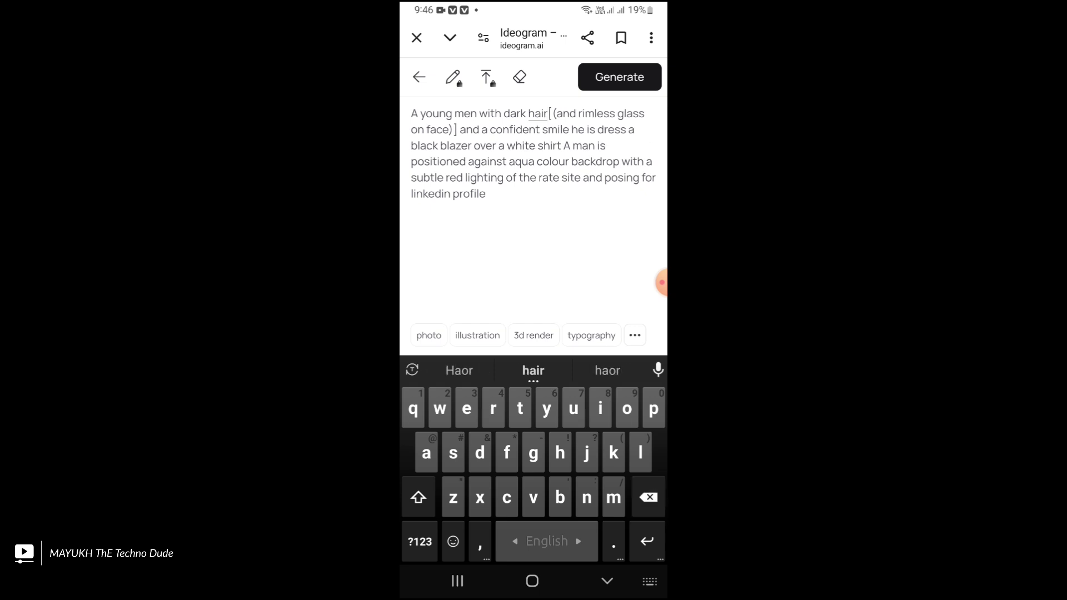
- Remove the brackets around 'and rimless glass on face' so the prompt reads continuously
left_click(459, 129)
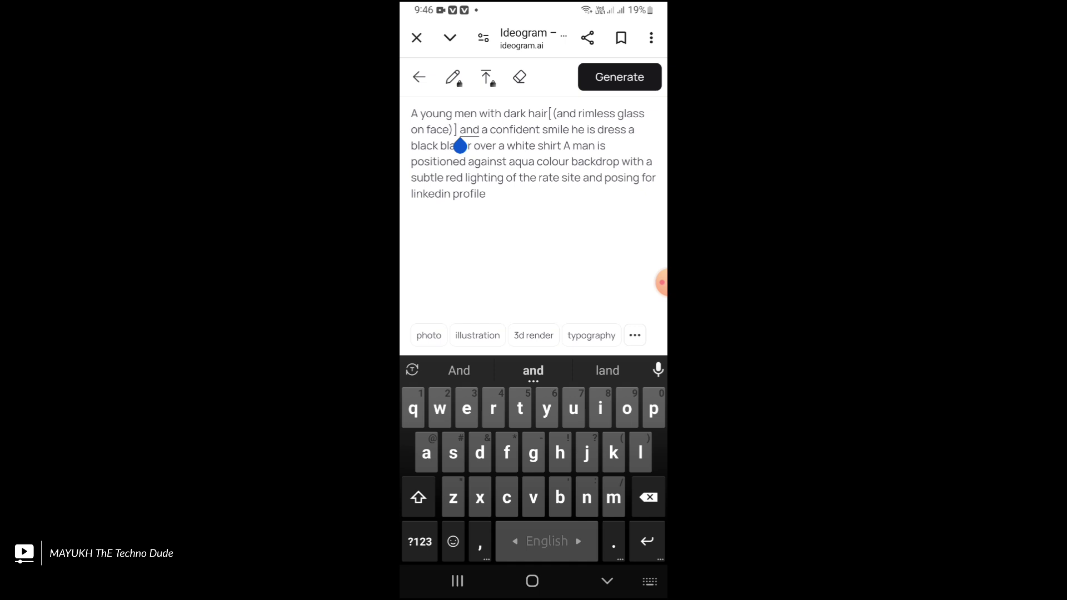
key("BackSpace")
key("BackSpace")
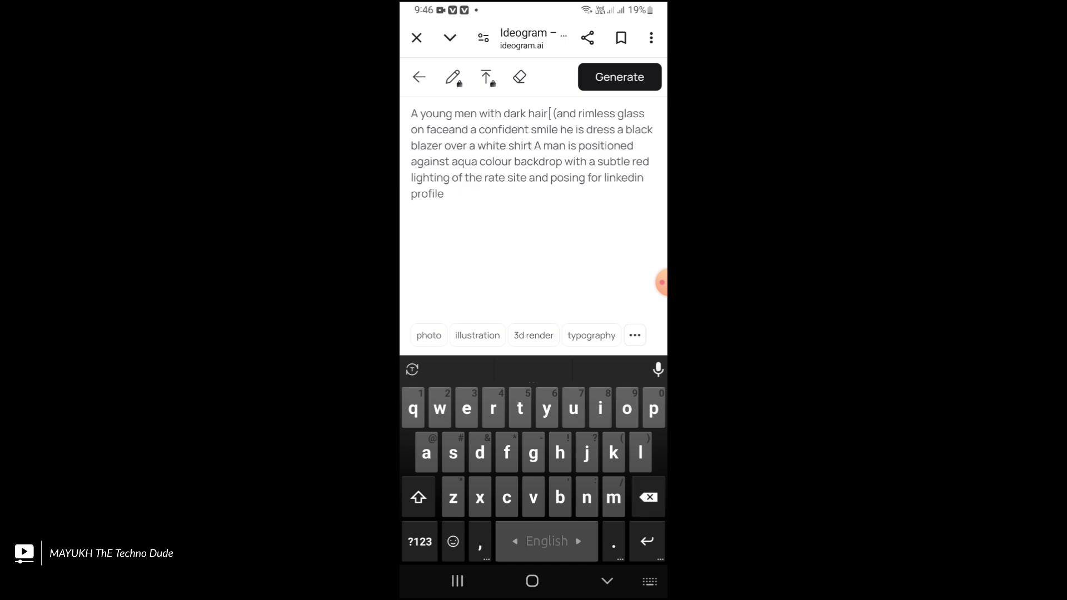
left_click(557, 114)
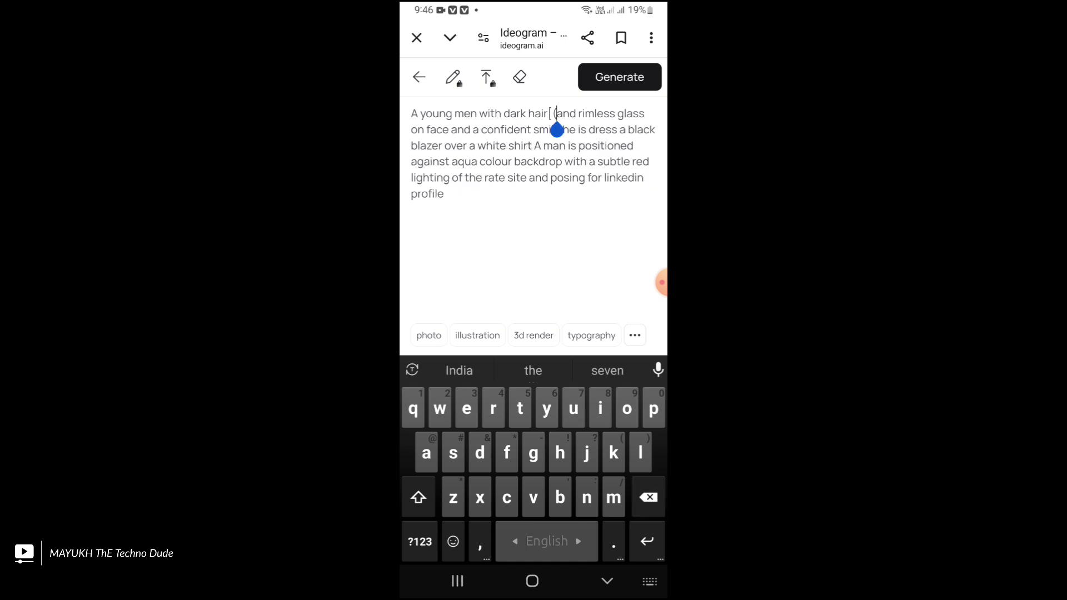
key("BackSpace")
key("BackSpace")
key("BackSpace")
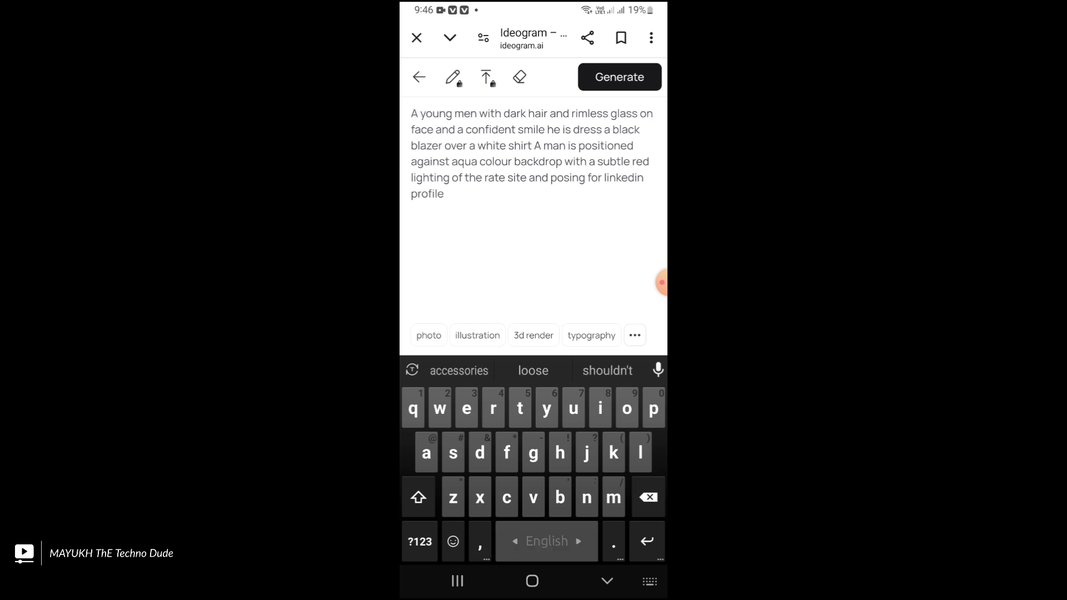
- Generate the four headshots and save the opened portrait as an image file
left_click(619, 78)
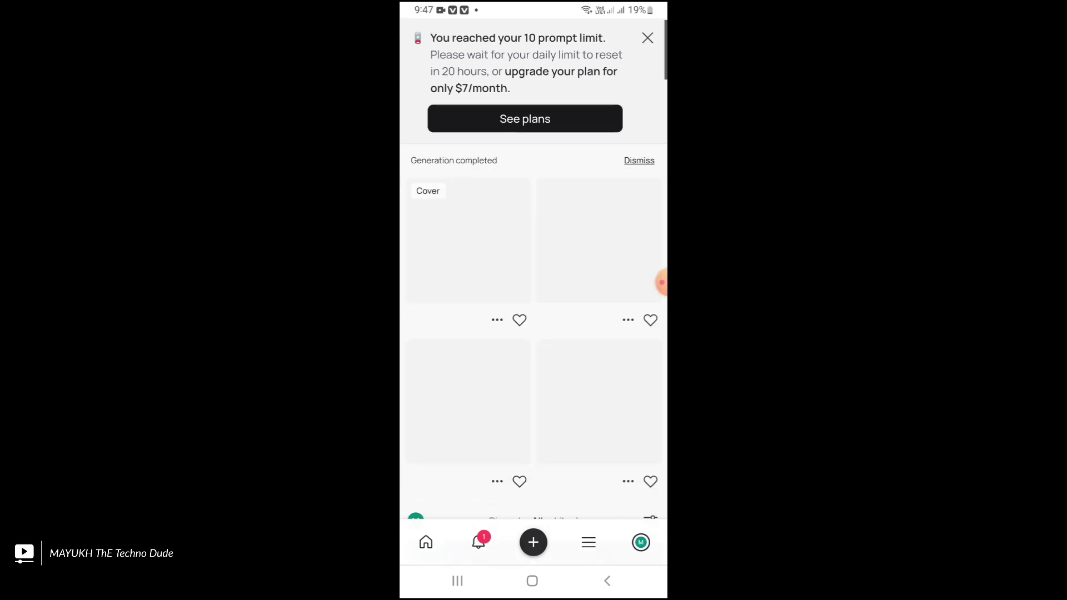
scroll(533, 275, "down", 3)
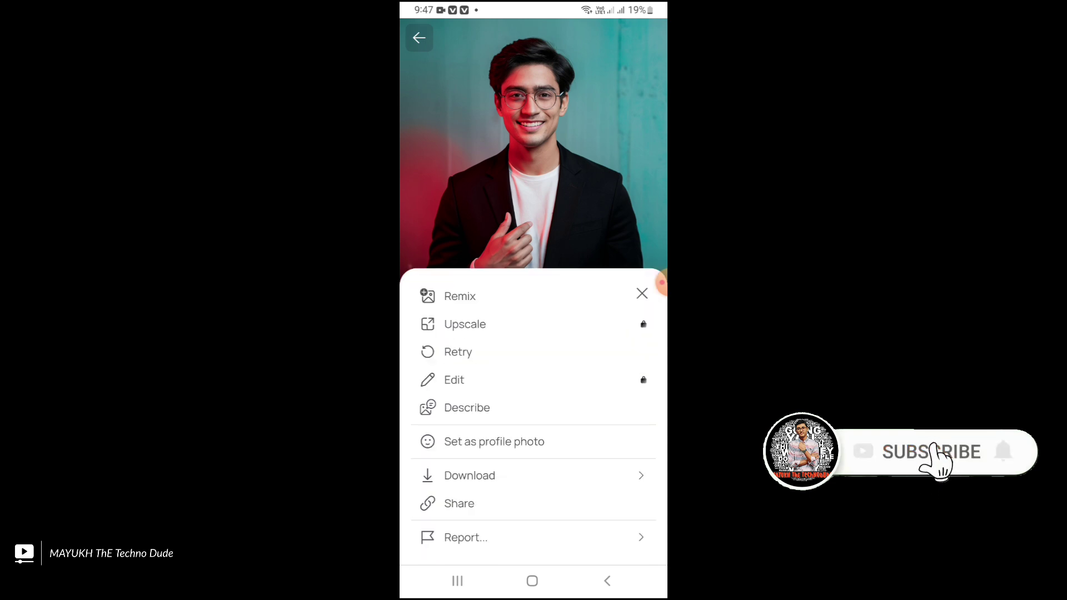
left_click(455, 475)
left_click(462, 537)
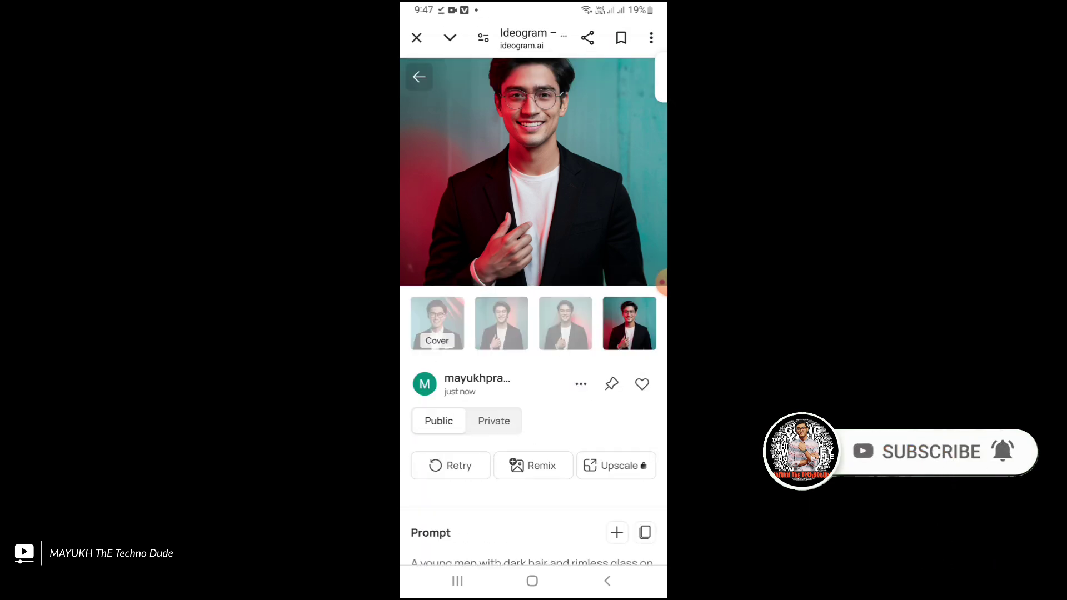
- Download the remaining generated portraits as JPEG files one by one
left_click(565, 324)
left_click(580, 383)
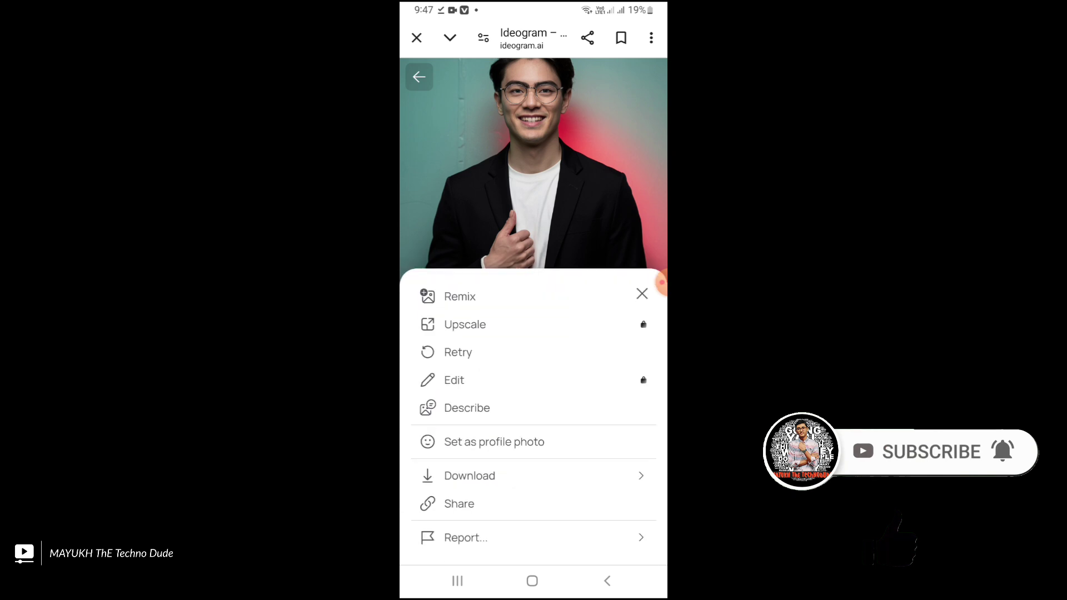
left_click(454, 475)
left_click(463, 536)
left_click(501, 323)
left_click(580, 384)
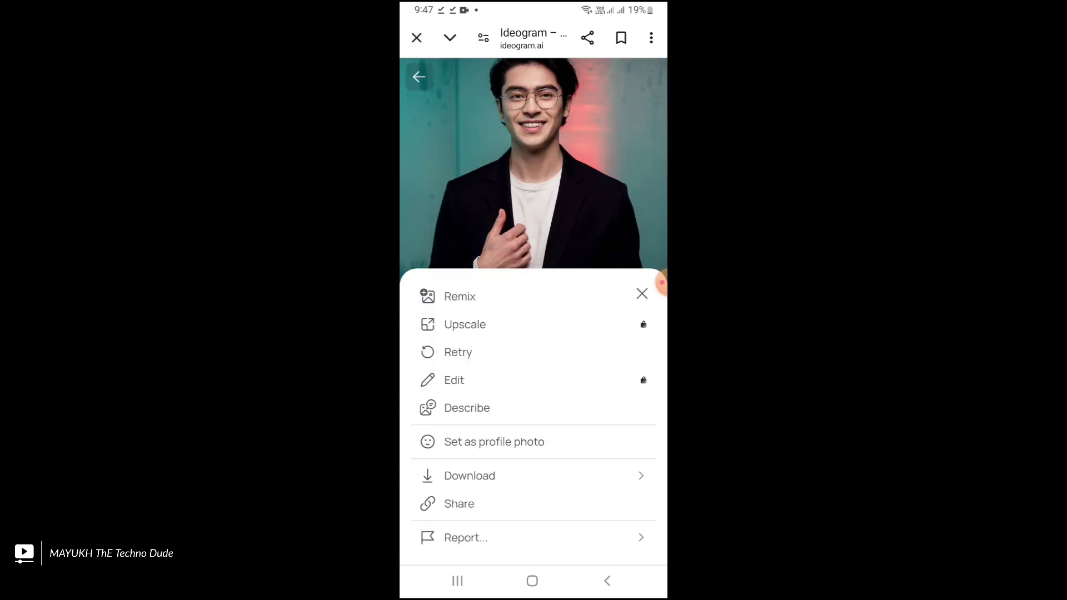
left_click(455, 475)
left_click(463, 536)
left_click(436, 324)
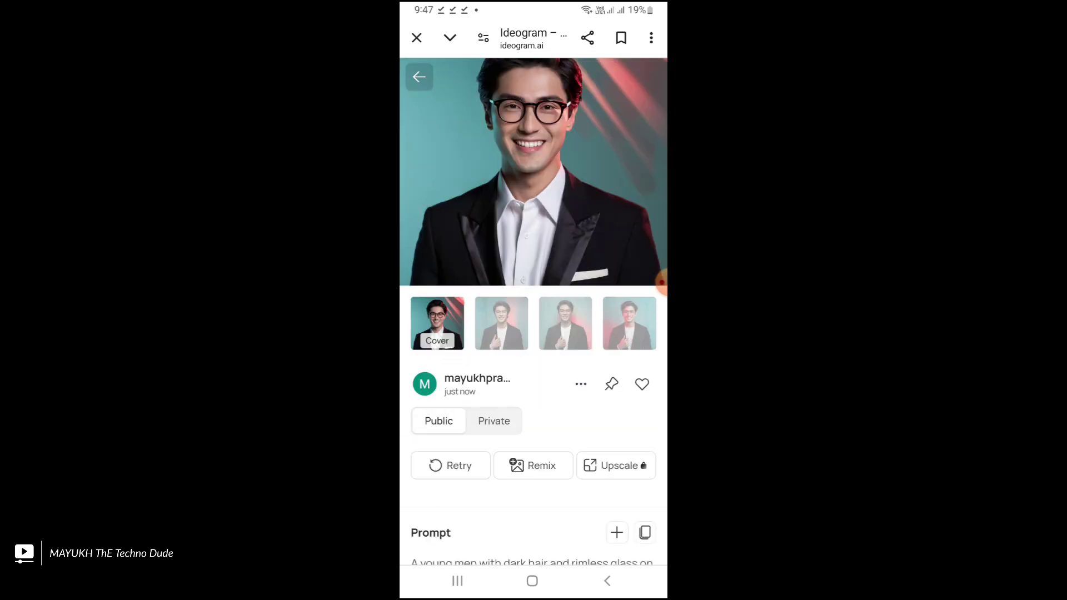
left_click(580, 384)
left_click(463, 537)
- Search Google for 'remaker ai' and open Remaker's Face Swap page
left_click(419, 77)
left_click(416, 37)
type("re")
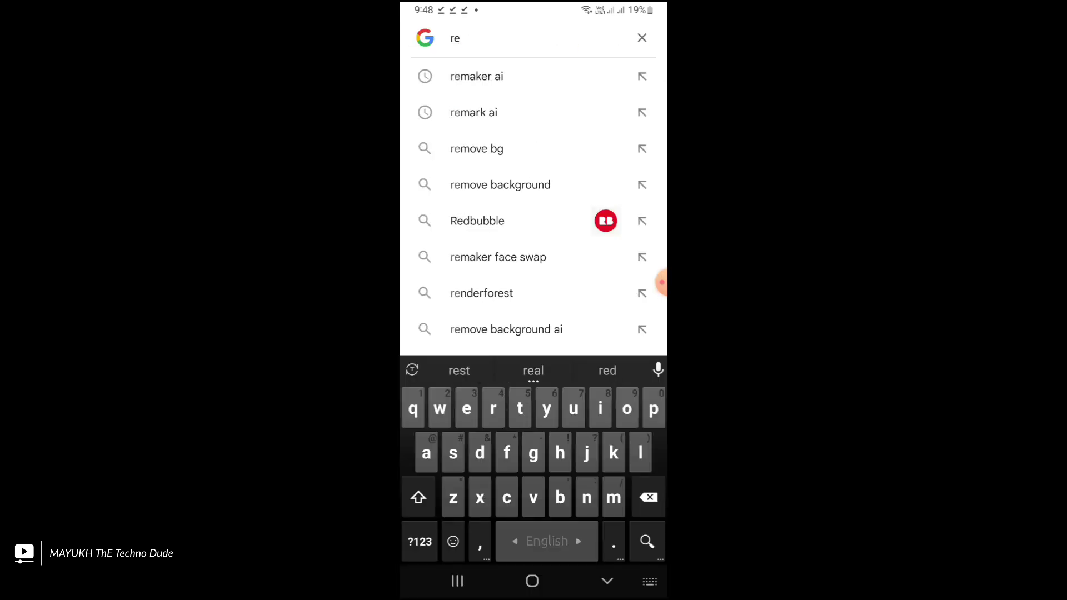
type("maker")
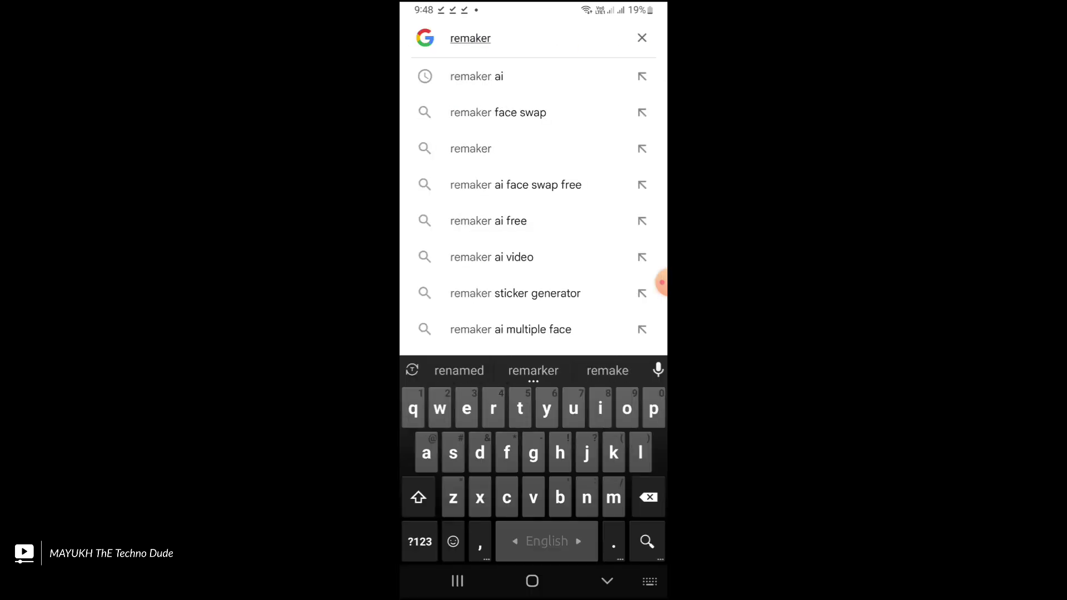
left_click(476, 76)
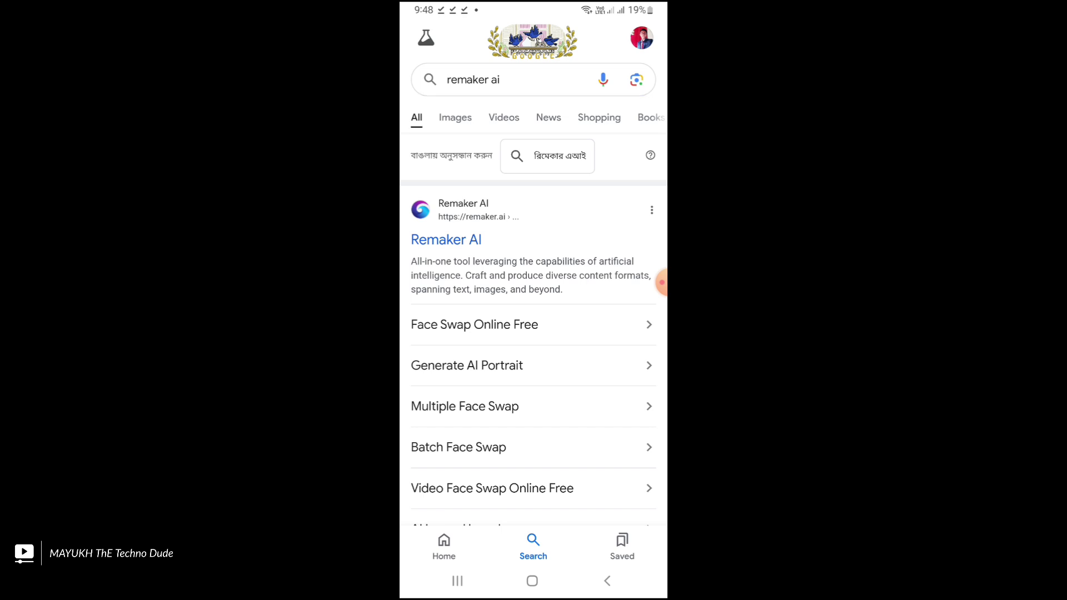
left_click(447, 239)
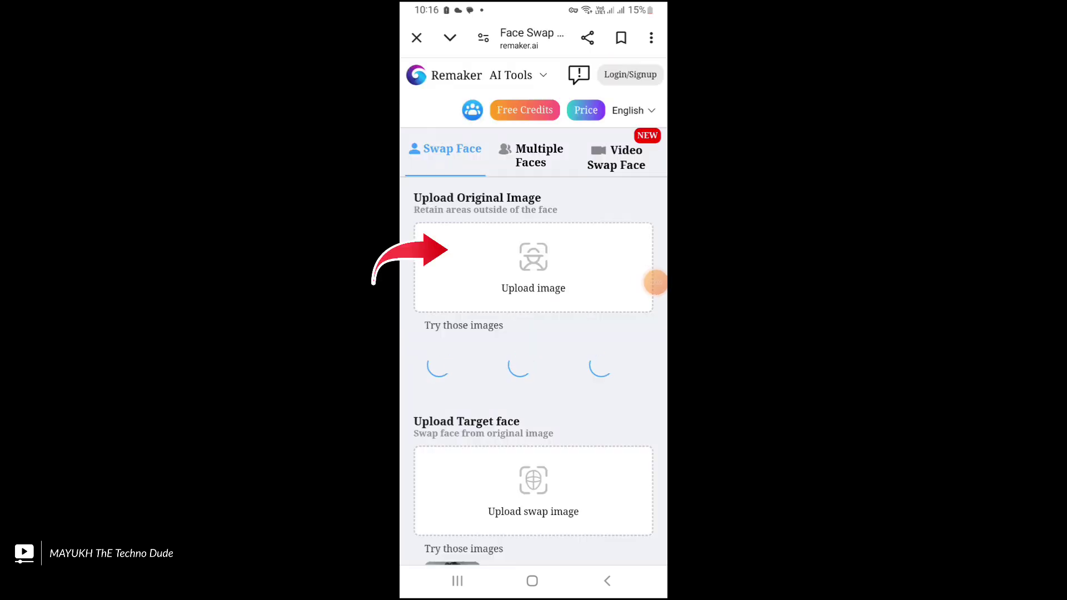
- Upload the generated Ideogram blazer portrait as the original image
left_click(533, 267)
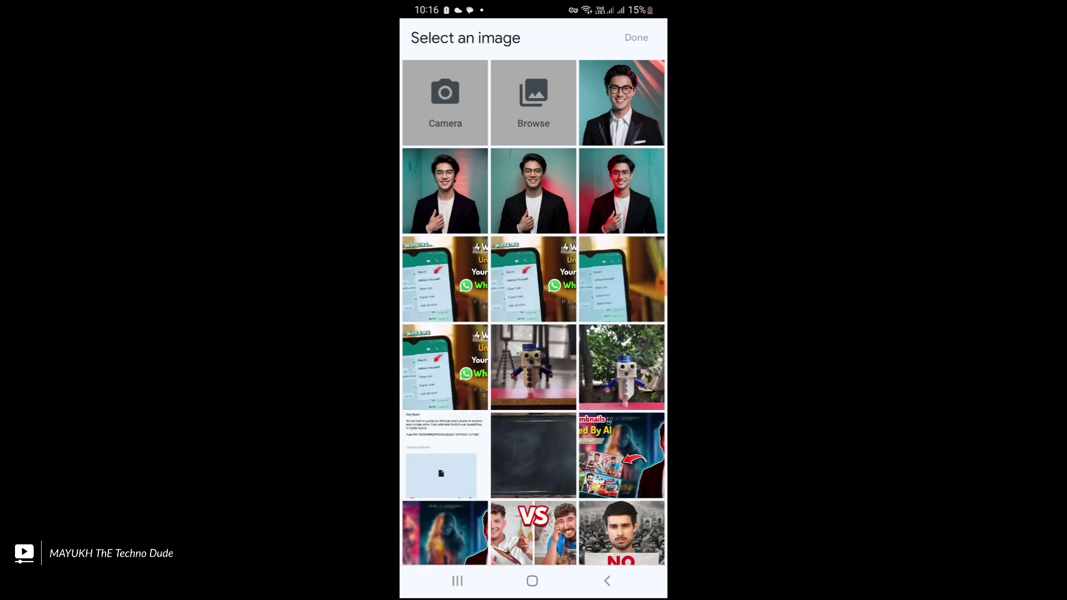
left_click(446, 191)
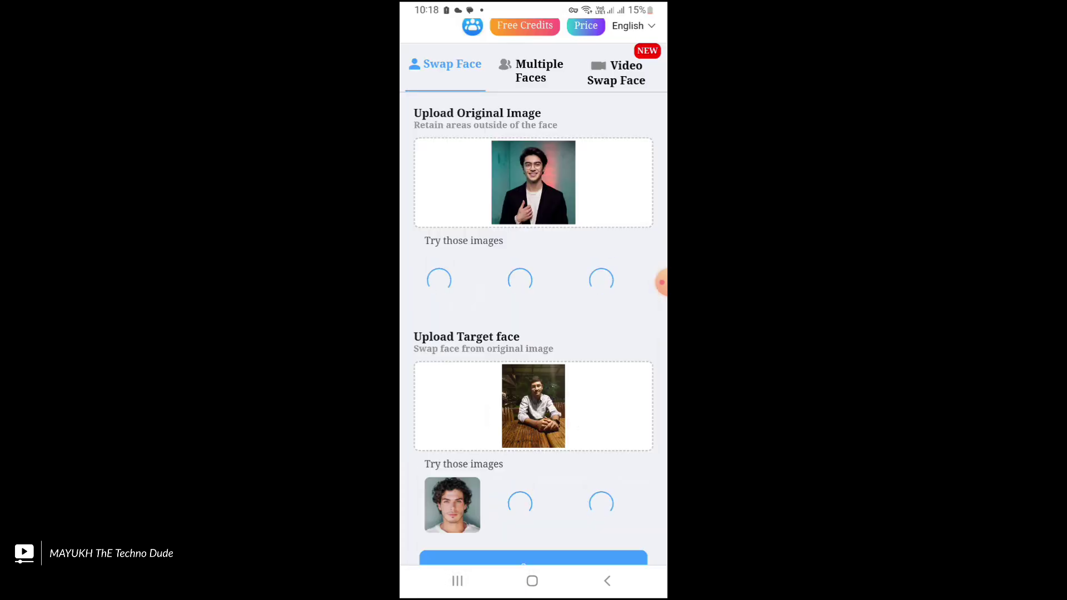
scroll(534, 334, "down", 3)
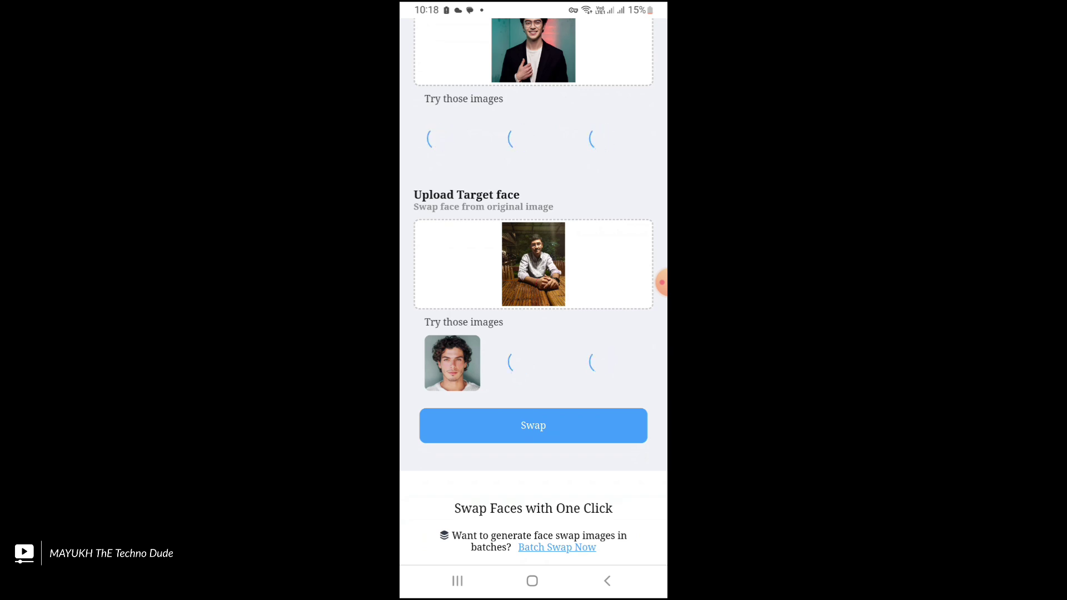
scroll(533, 300, "down", 1)
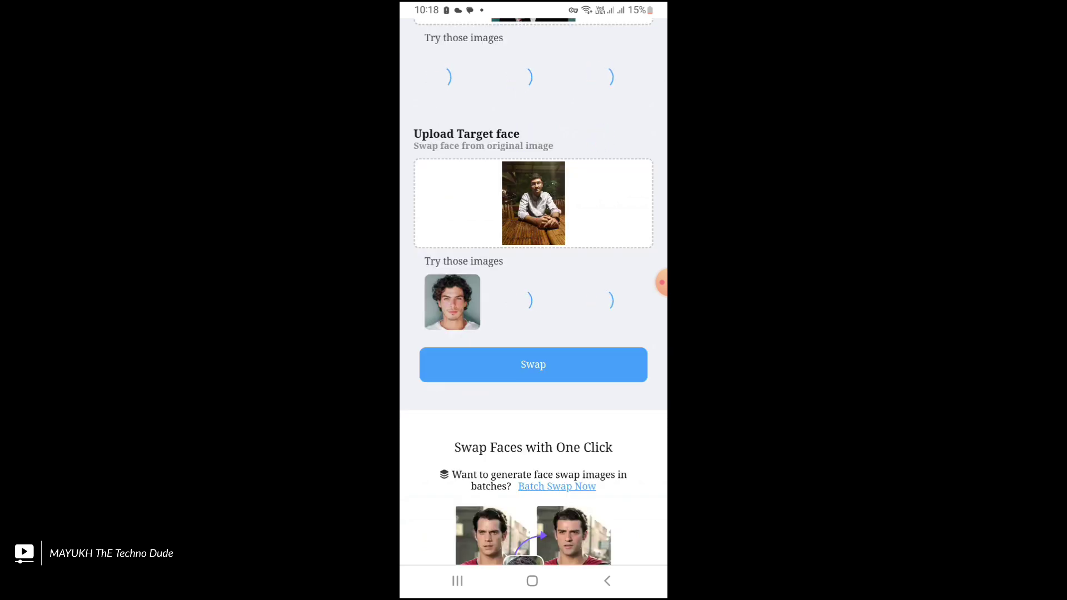
- Swap the faces, preview the result, then download and open the headshot
left_click(533, 364)
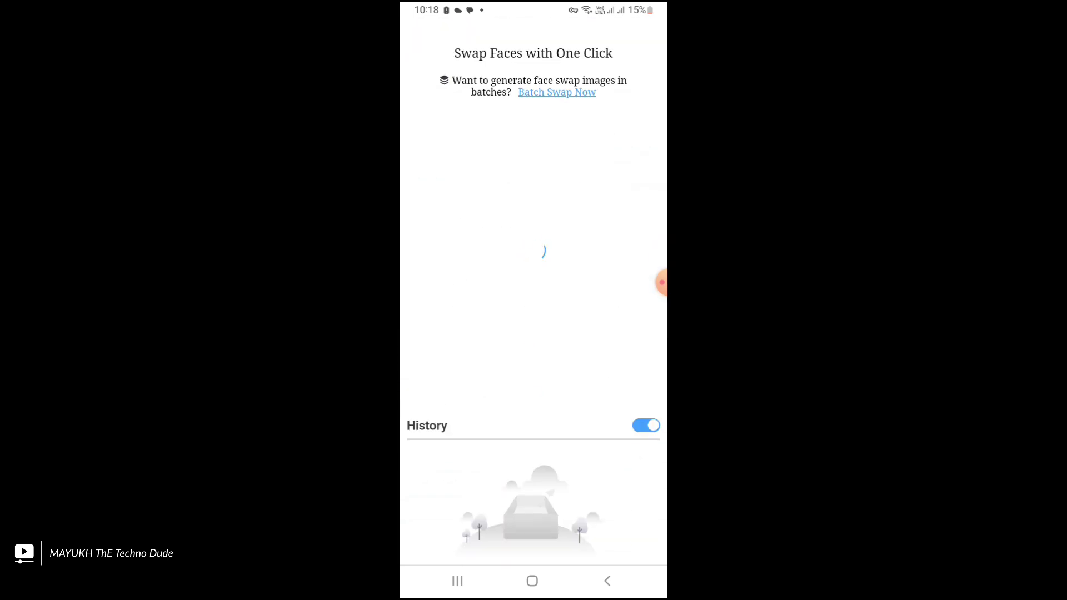
scroll(534, 293, "up", 2)
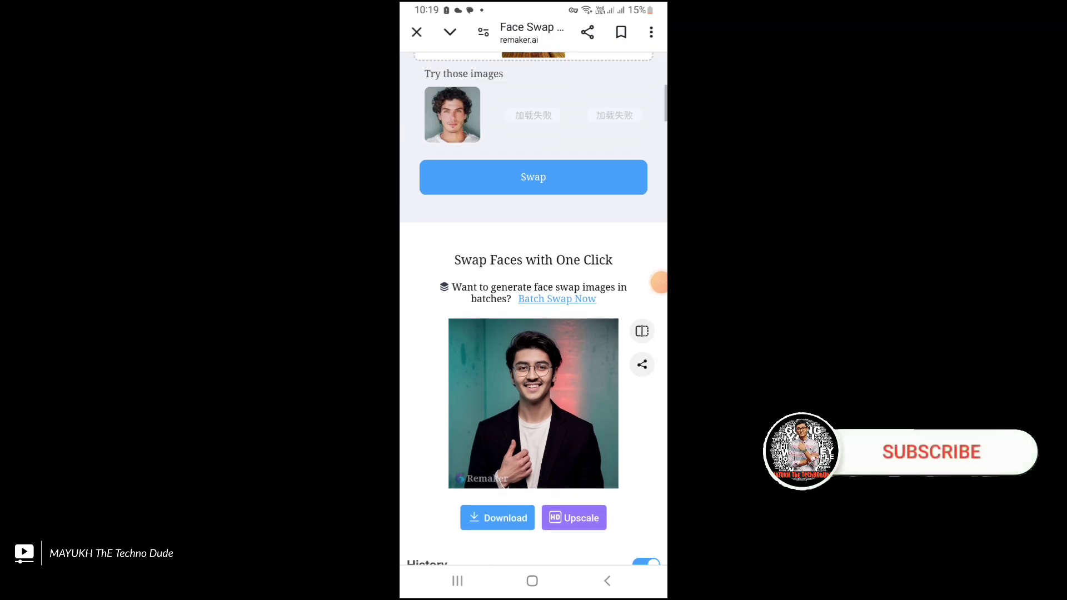
scroll(534, 292, "down", 5)
left_click(534, 226)
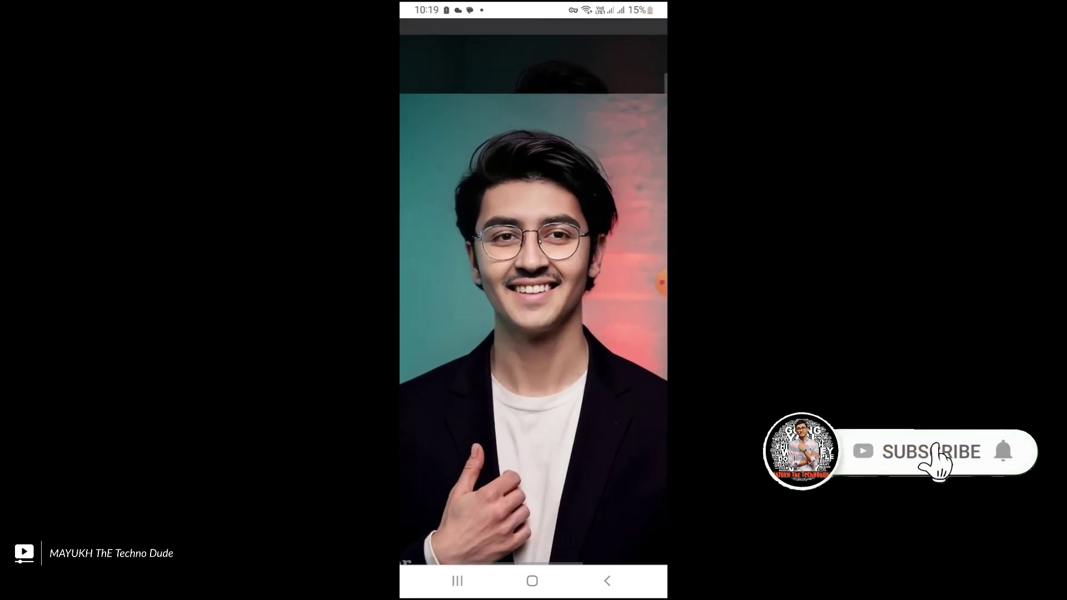
key("Escape")
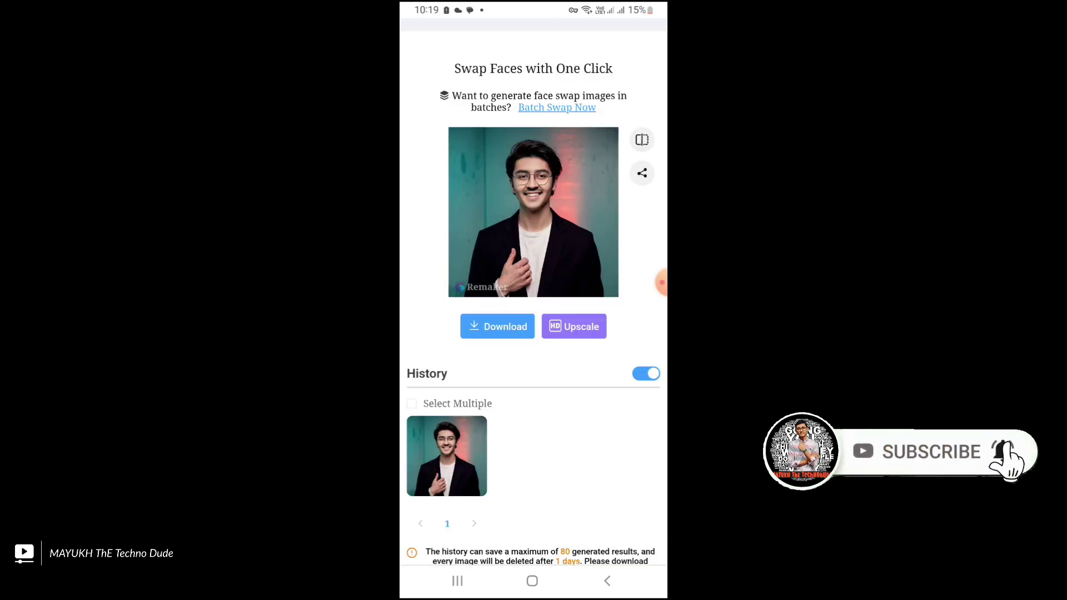
left_click(497, 326)
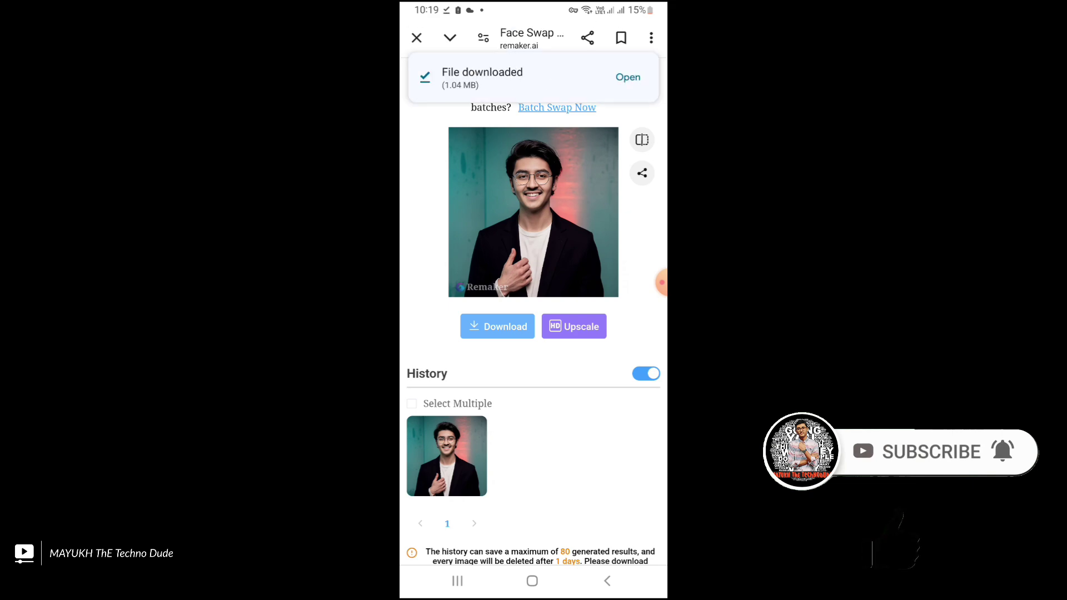
left_click(626, 76)
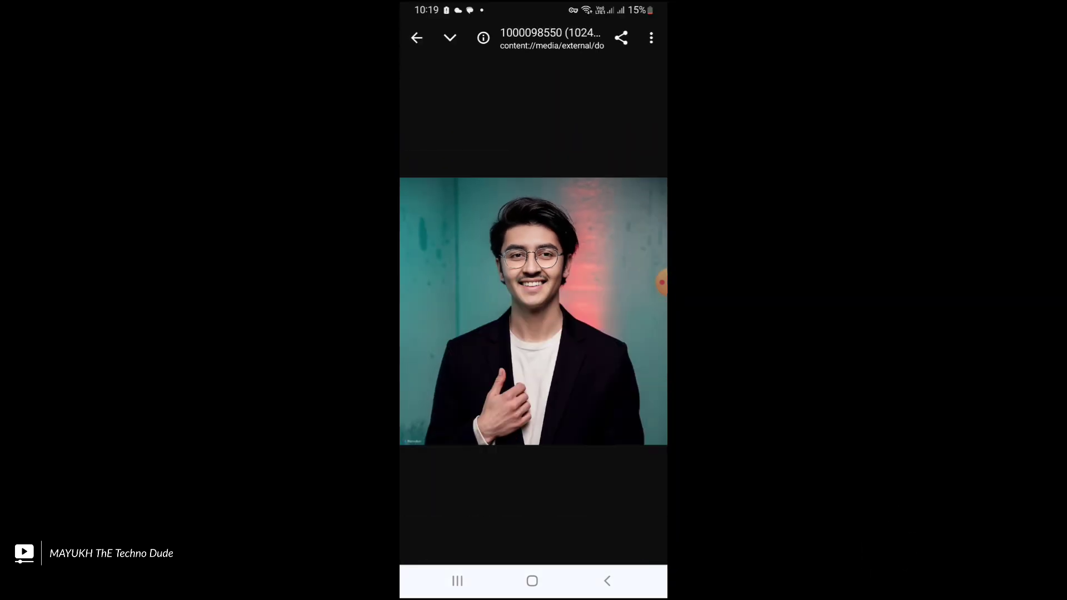